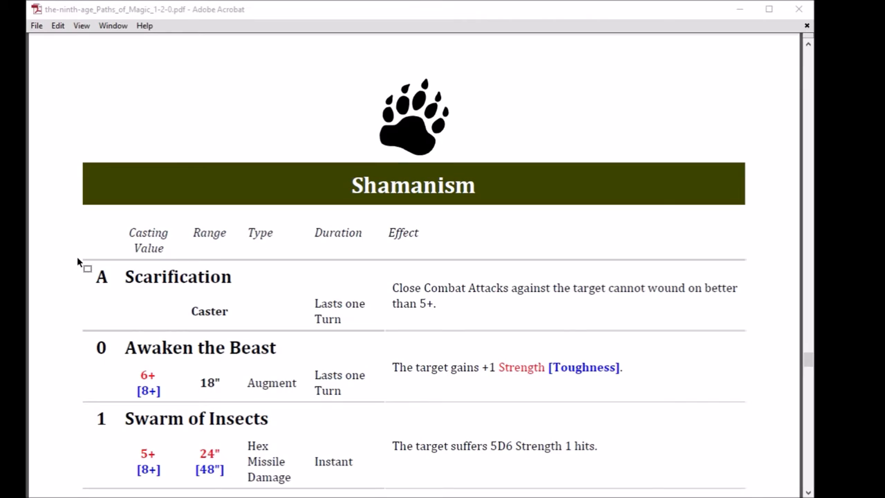
{"action": "scroll", "coordinate": [77, 256], "scroll_direction": "down", "scroll_amount": 3}
{"action": "scroll", "coordinate": [76, 255], "scroll_direction": "down", "scroll_amount": 2}
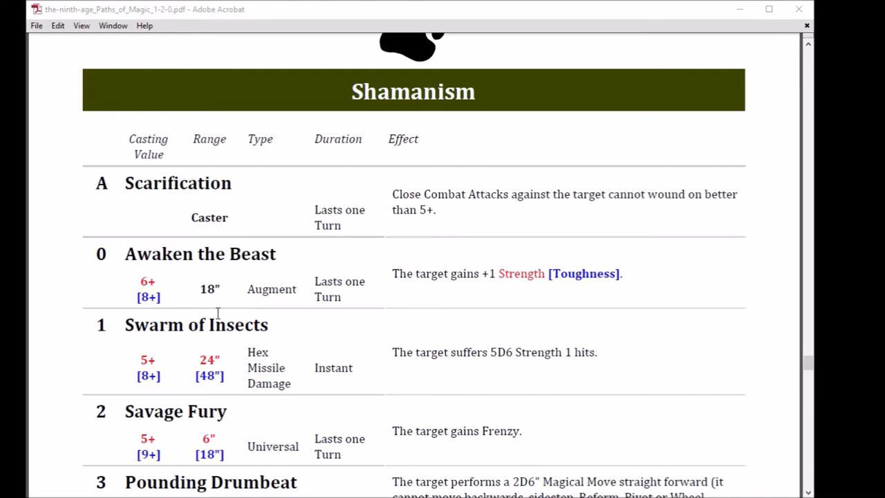
{"action": "scroll", "coordinate": [125, 334], "scroll_direction": "down", "scroll_amount": 3}
{"action": "scroll", "coordinate": [125, 334], "scroll_direction": "down", "scroll_amount": 2}
{"action": "scroll", "coordinate": [126, 335], "scroll_direction": "down", "scroll_amount": 1}
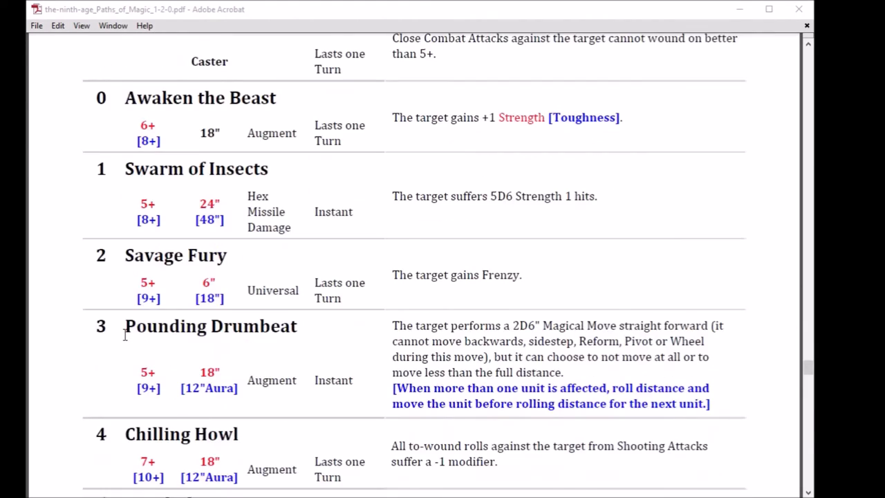
{"action": "scroll", "coordinate": [125, 334], "scroll_direction": "down", "scroll_amount": 2}
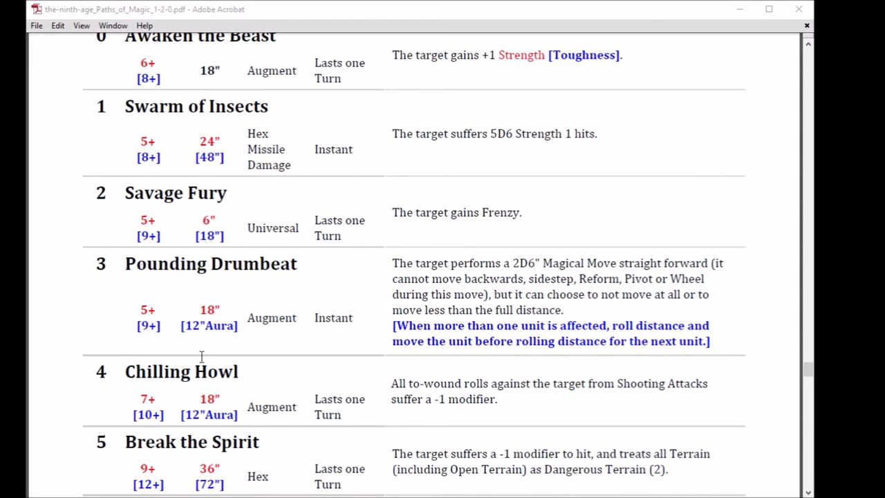
{"action": "scroll", "coordinate": [224, 379], "scroll_direction": "down", "scroll_amount": 3}
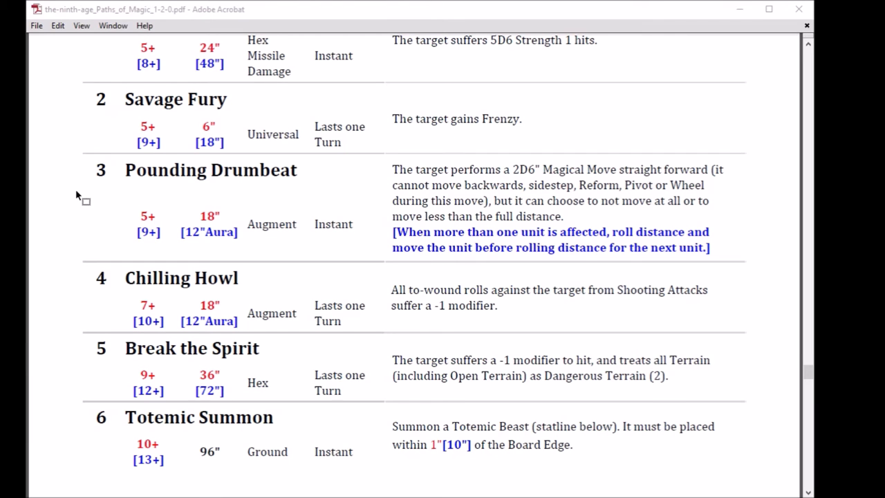
{"action": "scroll", "coordinate": [75, 189], "scroll_direction": "down", "scroll_amount": 1}
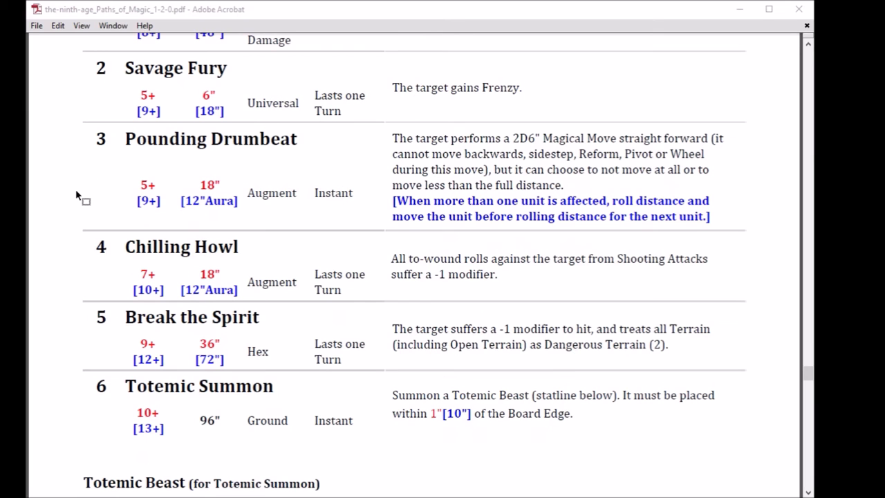
{"action": "scroll", "coordinate": [75, 189], "scroll_direction": "down", "scroll_amount": 2}
{"action": "scroll", "coordinate": [75, 189], "scroll_direction": "down", "scroll_amount": 1}
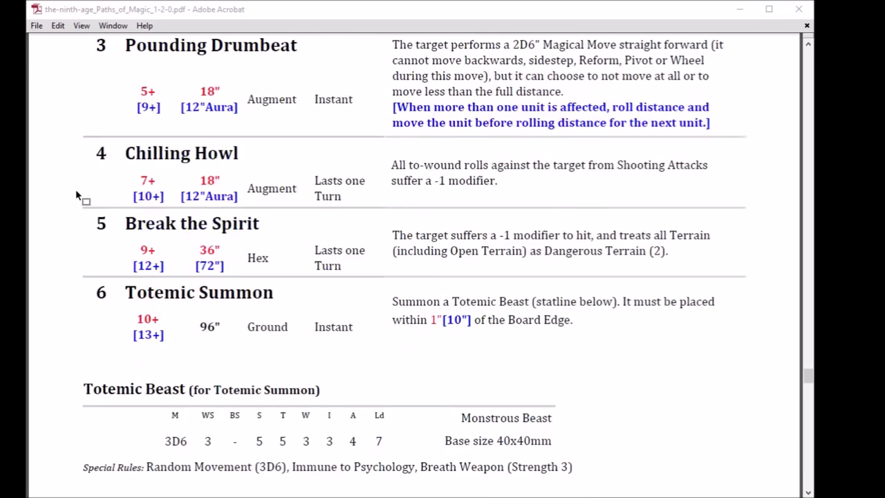
{"action": "scroll", "coordinate": [75, 189], "scroll_direction": "down", "scroll_amount": 1}
{"action": "scroll", "coordinate": [75, 189], "scroll_direction": "down", "scroll_amount": 1}
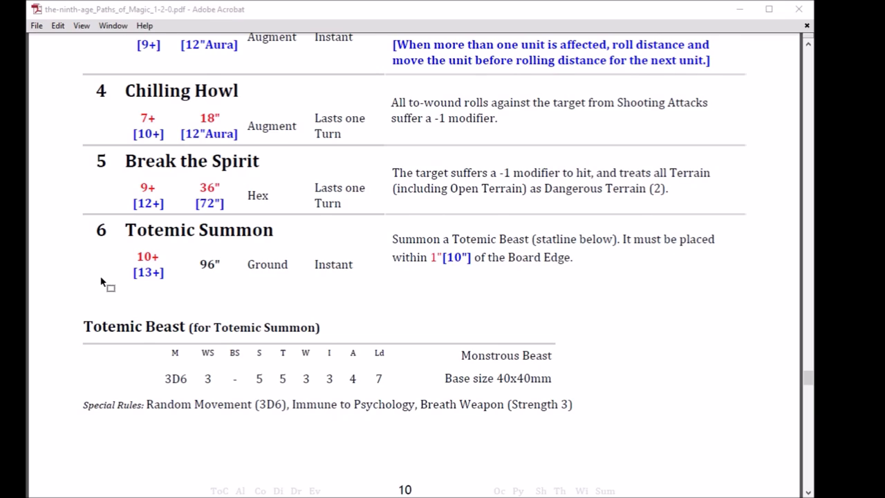
{"action": "scroll", "coordinate": [102, 282], "scroll_direction": "up", "scroll_amount": 3}
{"action": "scroll", "coordinate": [102, 282], "scroll_direction": "up", "scroll_amount": 3}
{"action": "scroll", "coordinate": [102, 283], "scroll_direction": "up", "scroll_amount": 3}
{"action": "scroll", "coordinate": [102, 282], "scroll_direction": "up", "scroll_amount": 3}
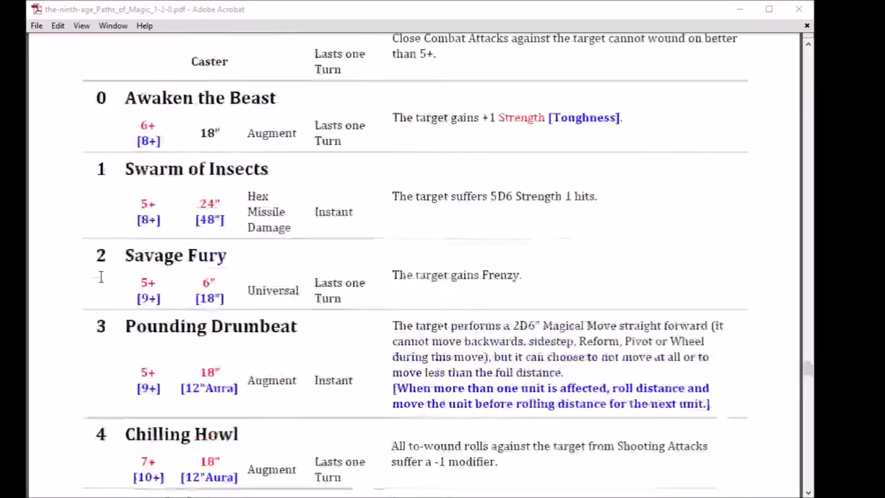
{"action": "scroll", "coordinate": [101, 278], "scroll_direction": "up", "scroll_amount": 3}
{"action": "scroll", "coordinate": [101, 278], "scroll_direction": "up", "scroll_amount": 2}
{"action": "scroll", "coordinate": [100, 278], "scroll_direction": "down", "scroll_amount": 1}
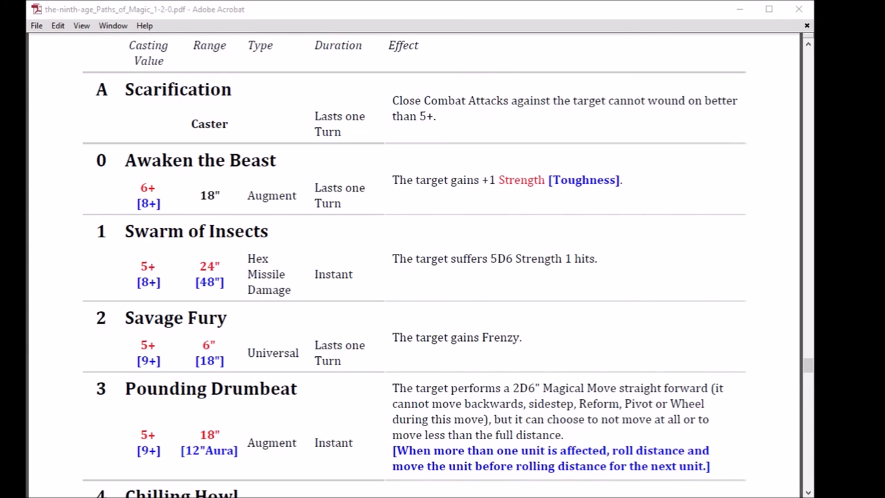
{"action": "scroll", "coordinate": [50, 324], "scroll_direction": "down", "scroll_amount": 2}
{"action": "scroll", "coordinate": [49, 323], "scroll_direction": "down", "scroll_amount": 1}
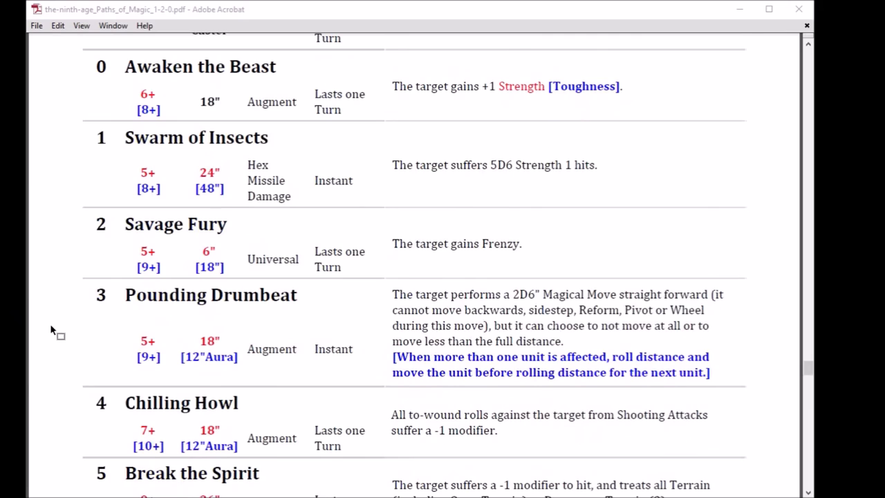
{"action": "scroll", "coordinate": [49, 323], "scroll_direction": "up", "scroll_amount": 2}
{"action": "scroll", "coordinate": [50, 324], "scroll_direction": "down", "scroll_amount": 1}
{"action": "scroll", "coordinate": [50, 324], "scroll_direction": "down", "scroll_amount": 1}
{"action": "scroll", "coordinate": [50, 323], "scroll_direction": "up", "scroll_amount": 1}
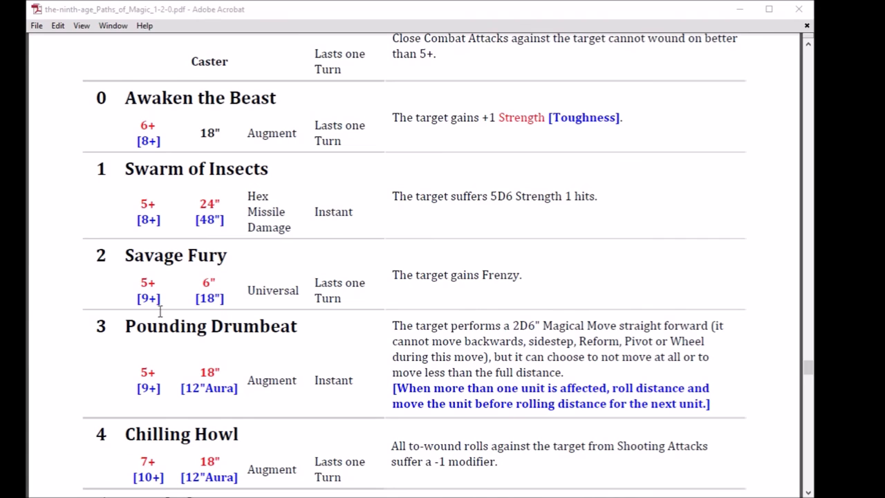
{"action": "scroll", "coordinate": [71, 330], "scroll_direction": "down", "scroll_amount": 3}
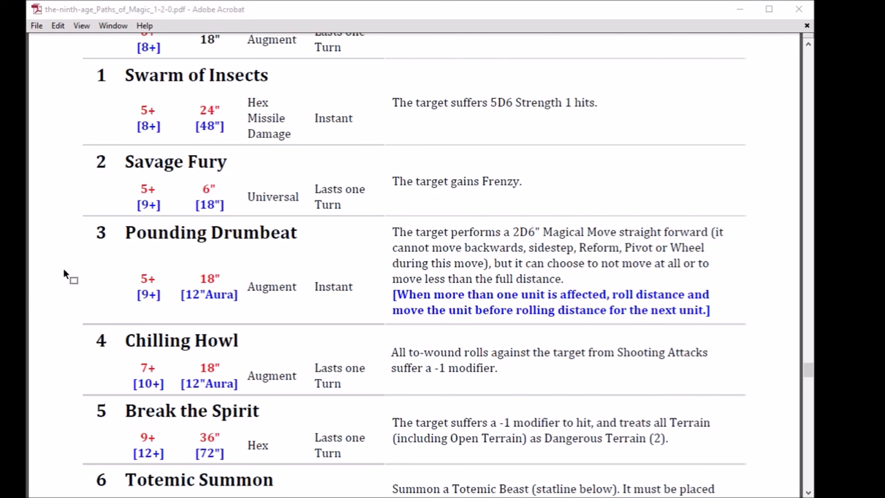
{"action": "scroll", "coordinate": [64, 274], "scroll_direction": "down", "scroll_amount": 2}
{"action": "scroll", "coordinate": [69, 275], "scroll_direction": "up", "scroll_amount": 2}
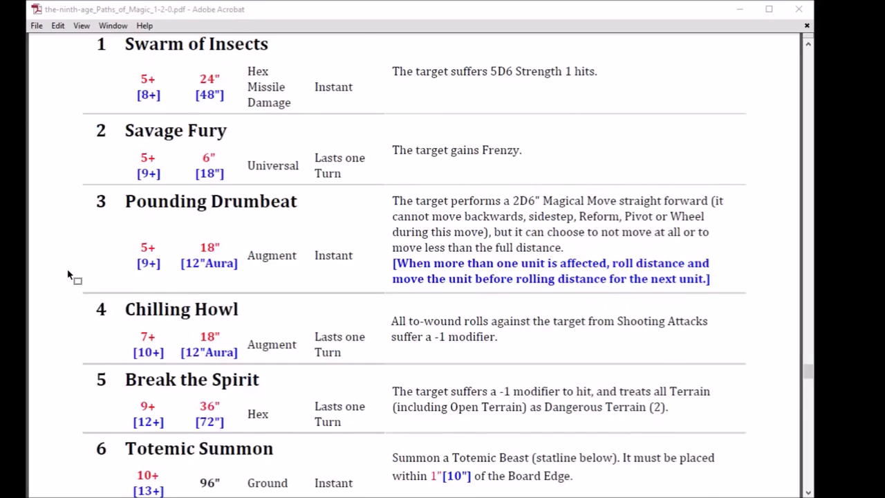
{"action": "scroll", "coordinate": [69, 275], "scroll_direction": "up", "scroll_amount": 2}
{"action": "scroll", "coordinate": [69, 275], "scroll_direction": "up", "scroll_amount": 2}
{"action": "scroll", "coordinate": [69, 275], "scroll_direction": "up", "scroll_amount": 1}
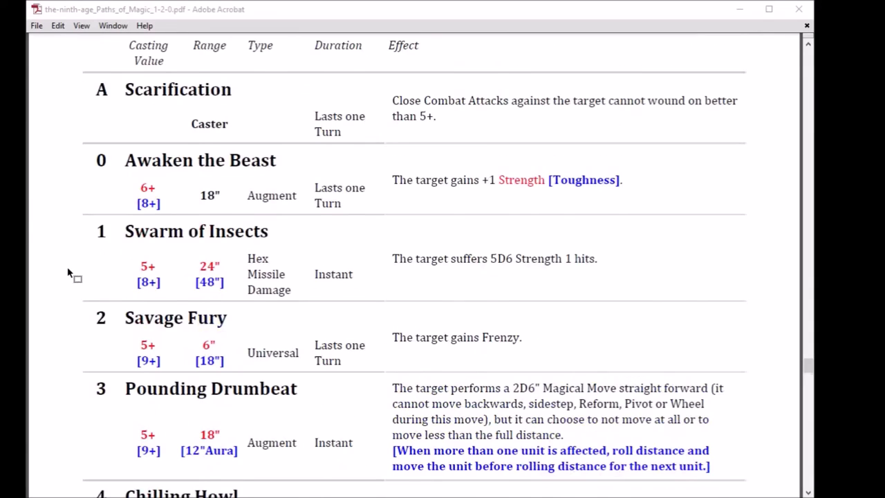
{"action": "scroll", "coordinate": [69, 273], "scroll_direction": "up", "scroll_amount": 2}
{"action": "scroll", "coordinate": [69, 273], "scroll_direction": "up", "scroll_amount": 1}
{"action": "scroll", "coordinate": [69, 274], "scroll_direction": "down", "scroll_amount": 2}
{"action": "scroll", "coordinate": [69, 274], "scroll_direction": "down", "scroll_amount": 2}
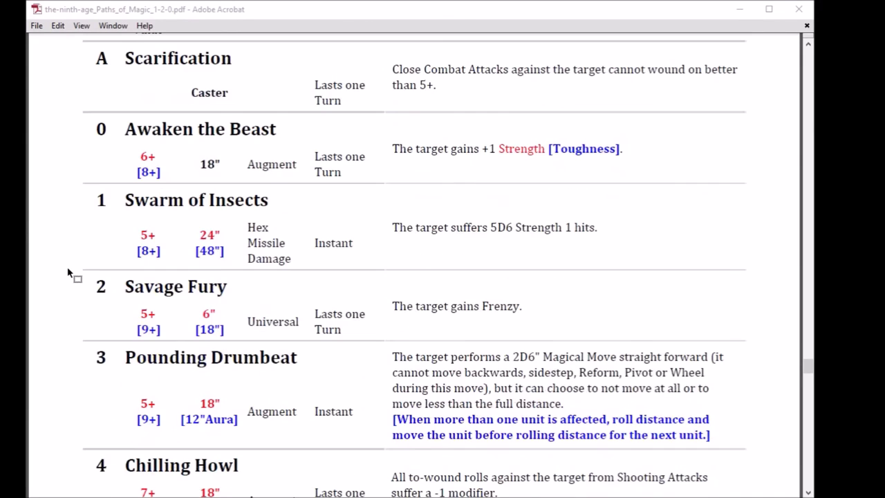
{"action": "scroll", "coordinate": [69, 273], "scroll_direction": "down", "scroll_amount": 2}
{"action": "scroll", "coordinate": [69, 274], "scroll_direction": "down", "scroll_amount": 1}
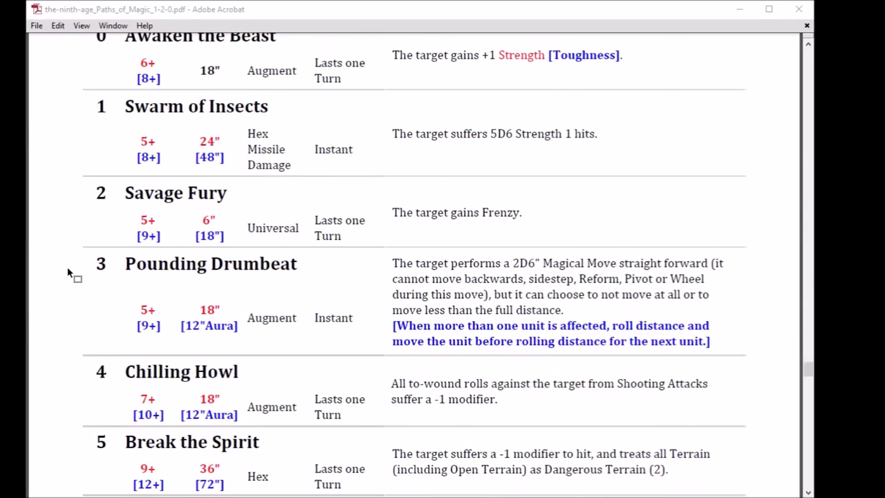
{"action": "scroll", "coordinate": [69, 274], "scroll_direction": "down", "scroll_amount": 3}
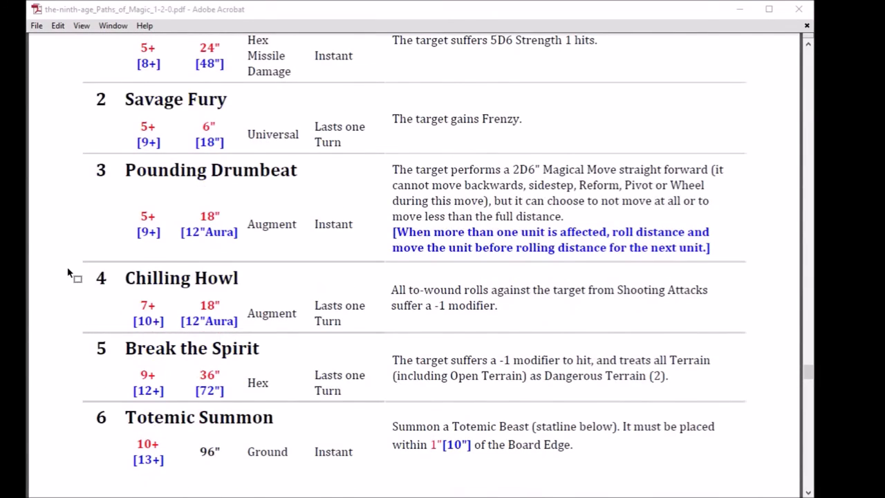
{"action": "scroll", "coordinate": [69, 274], "scroll_direction": "down", "scroll_amount": 2}
{"action": "scroll", "coordinate": [69, 273], "scroll_direction": "down", "scroll_amount": 2}
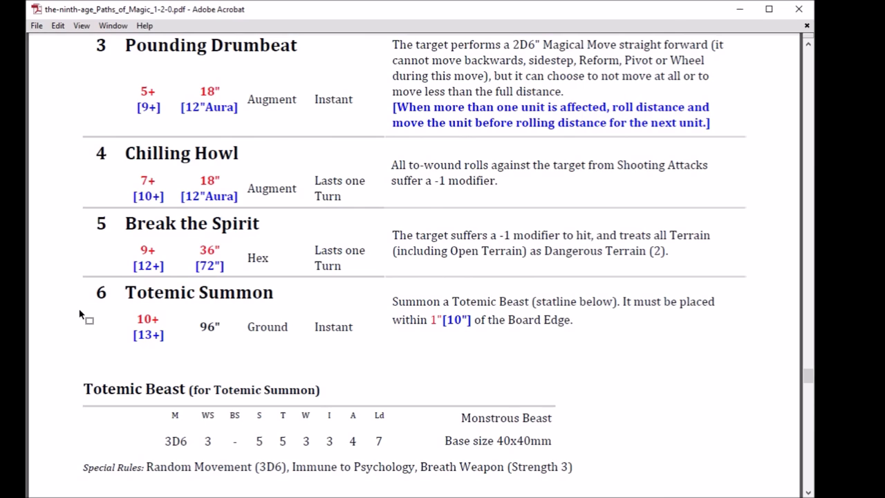
{"action": "scroll", "coordinate": [81, 315], "scroll_direction": "up", "scroll_amount": 4}
{"action": "scroll", "coordinate": [80, 315], "scroll_direction": "up", "scroll_amount": 3}
{"action": "scroll", "coordinate": [81, 315], "scroll_direction": "up", "scroll_amount": 4}
{"action": "scroll", "coordinate": [80, 314], "scroll_direction": "up", "scroll_amount": 3}
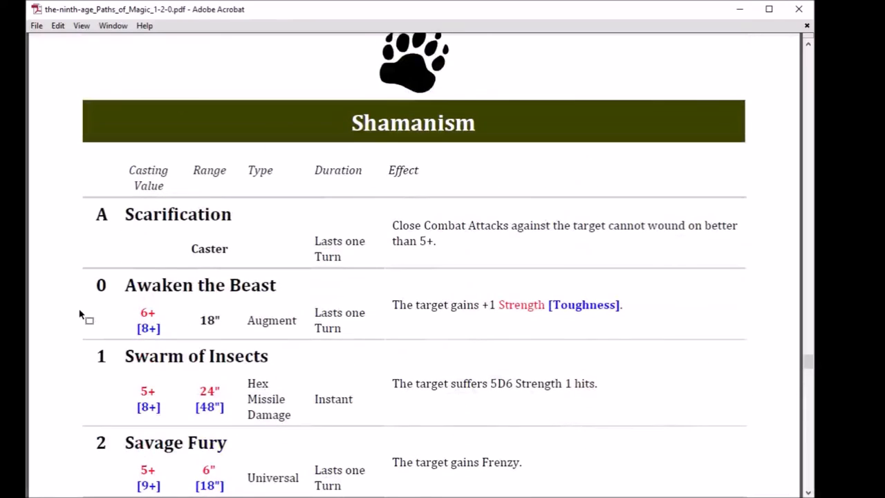
{"action": "scroll", "coordinate": [80, 314], "scroll_direction": "up", "scroll_amount": 2}
{"action": "scroll", "coordinate": [80, 315], "scroll_direction": "up", "scroll_amount": 1}
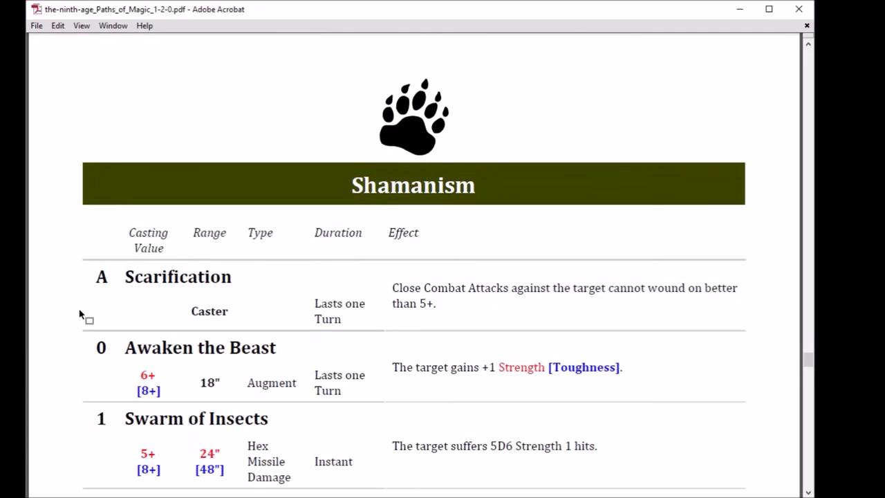